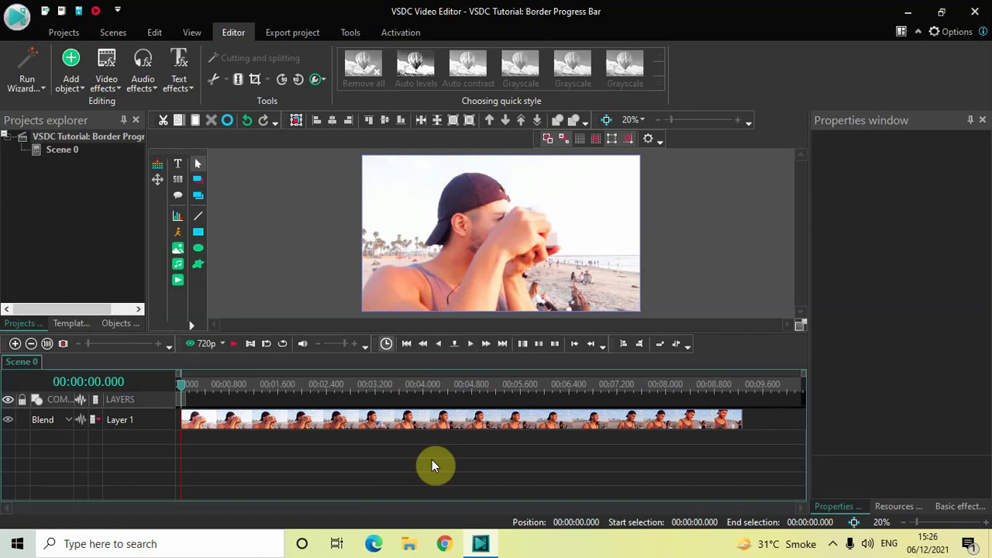
Add a rectangle sized to the full 1920x1080 scene and give it an outline-only style
left_click(70, 81)
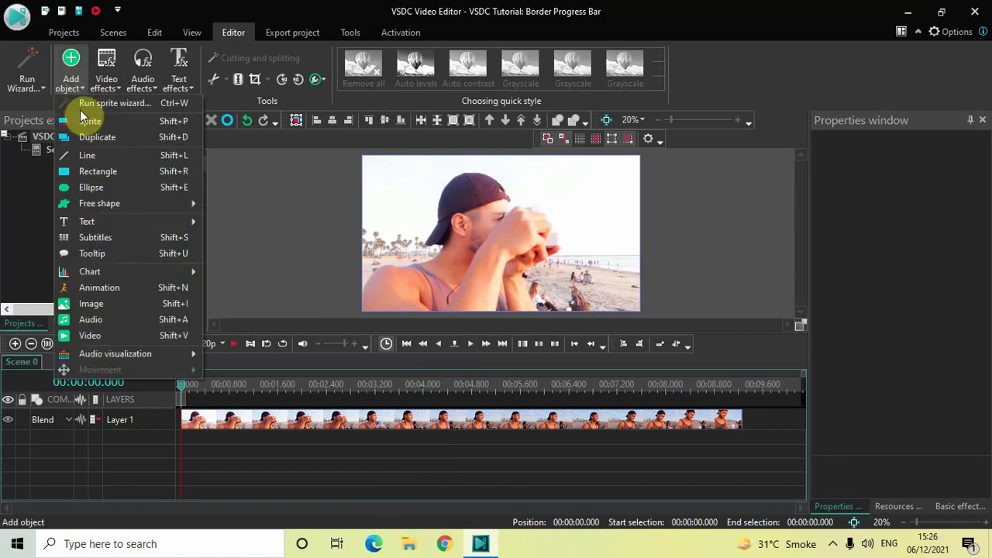
left_click(118, 175)
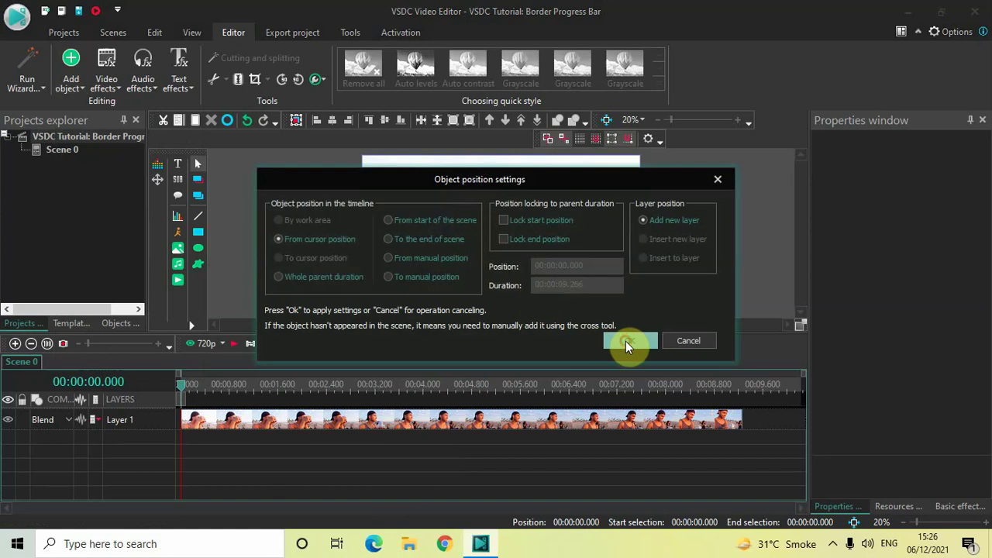
left_click(626, 341)
left_click_drag(376, 177, 612, 296)
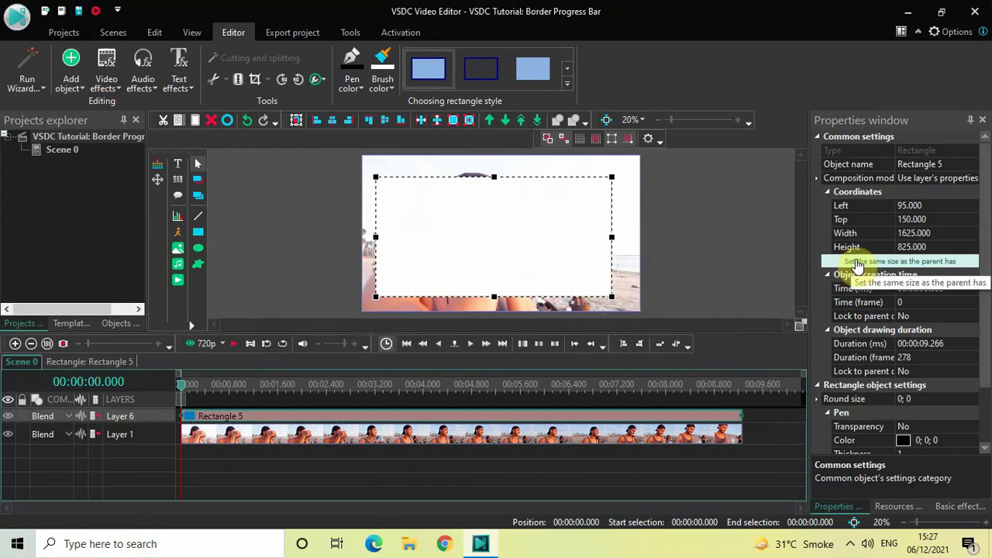
left_click(858, 263)
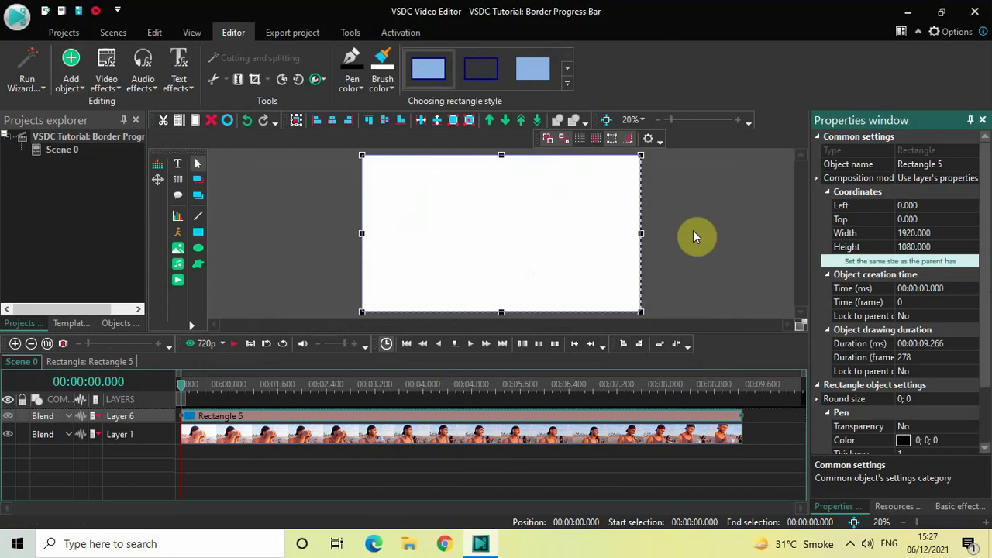
left_click(481, 69)
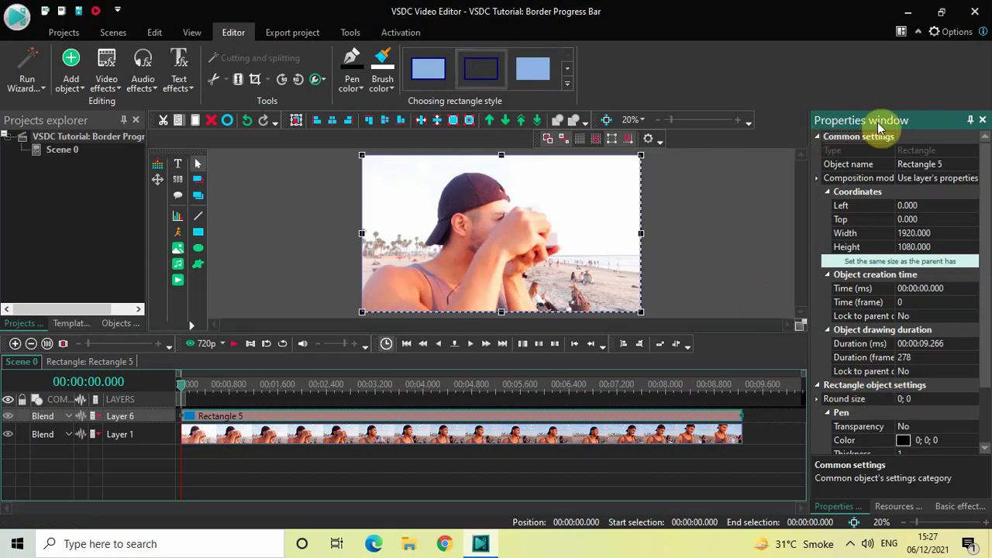
Set the rectangle's pen colour to olive #808000 (128; 128; 0)
mouse_move(990, 198)
left_mouse_down()
mouse_move(983, 332)
mouse_move(971, 347)
left_mouse_up()
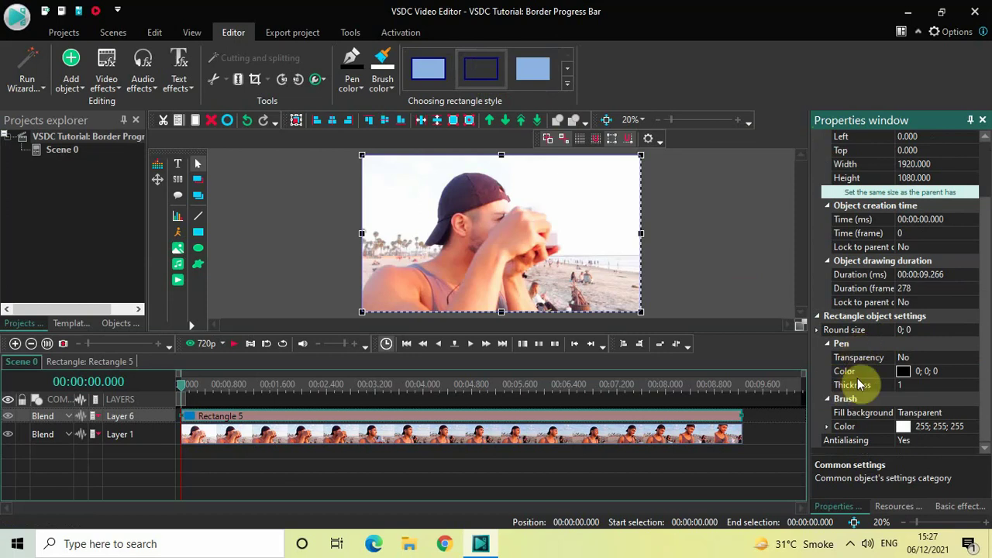
left_click(972, 375)
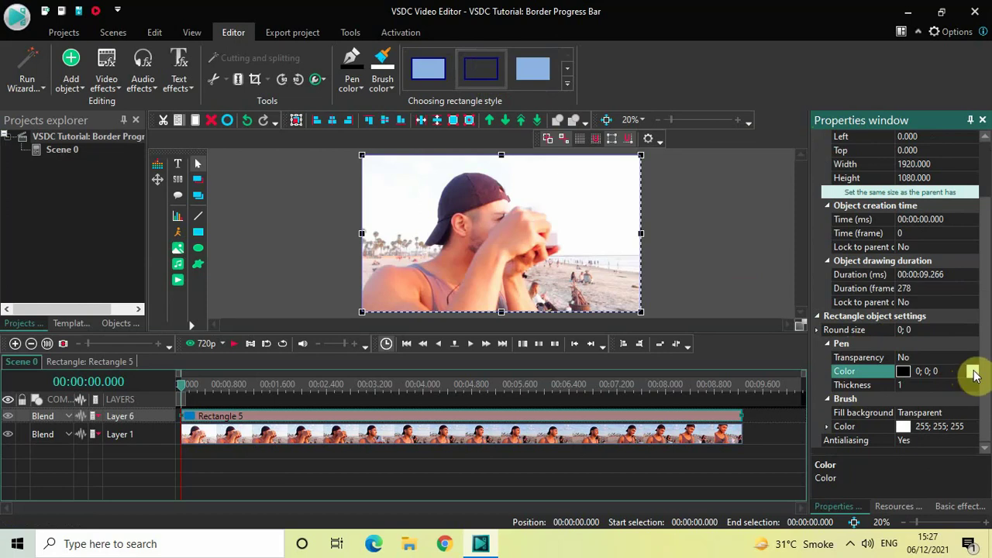
left_click(973, 374)
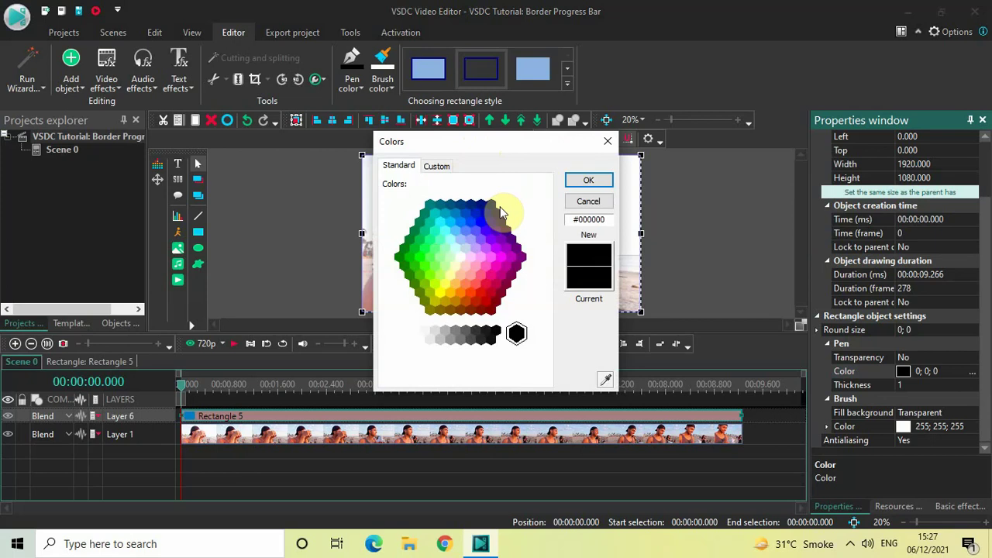
left_click(430, 311)
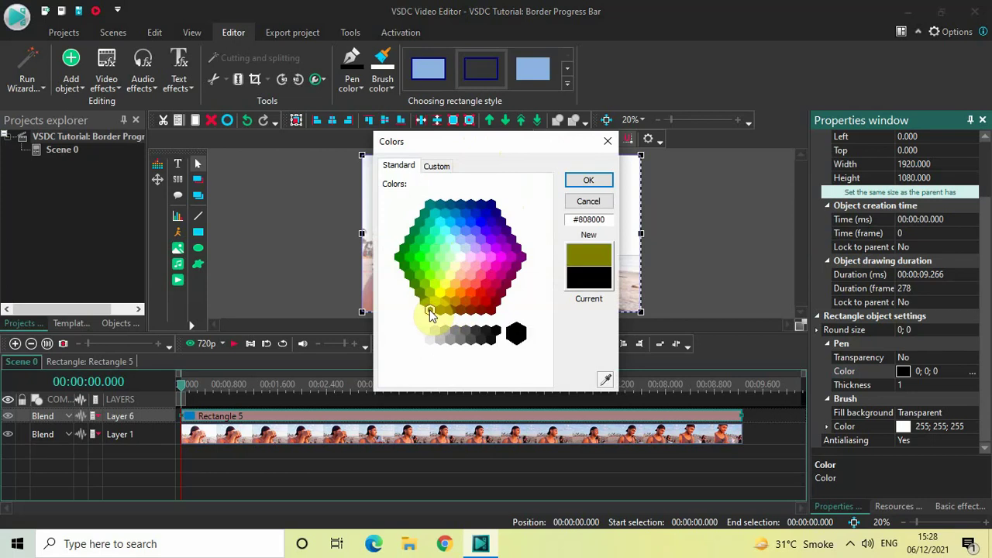
left_click(587, 183)
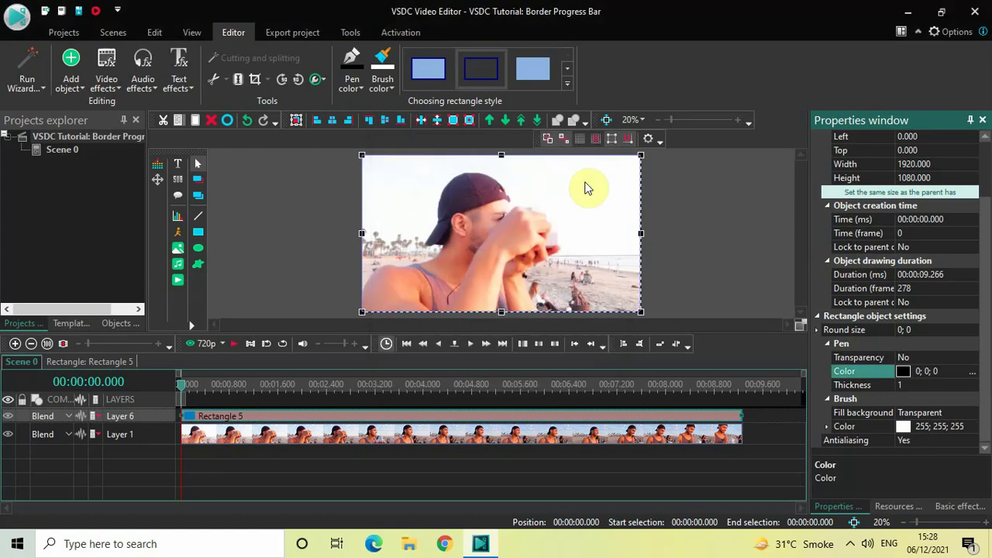
Change the rectangle's pen thickness from 1 to 35
left_click(857, 386)
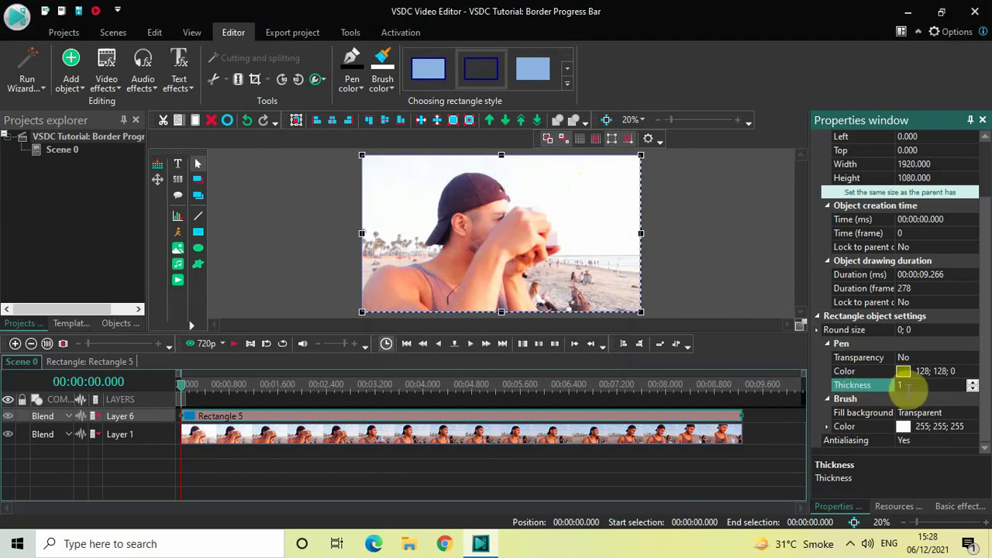
key("BackSpace")
type("35")
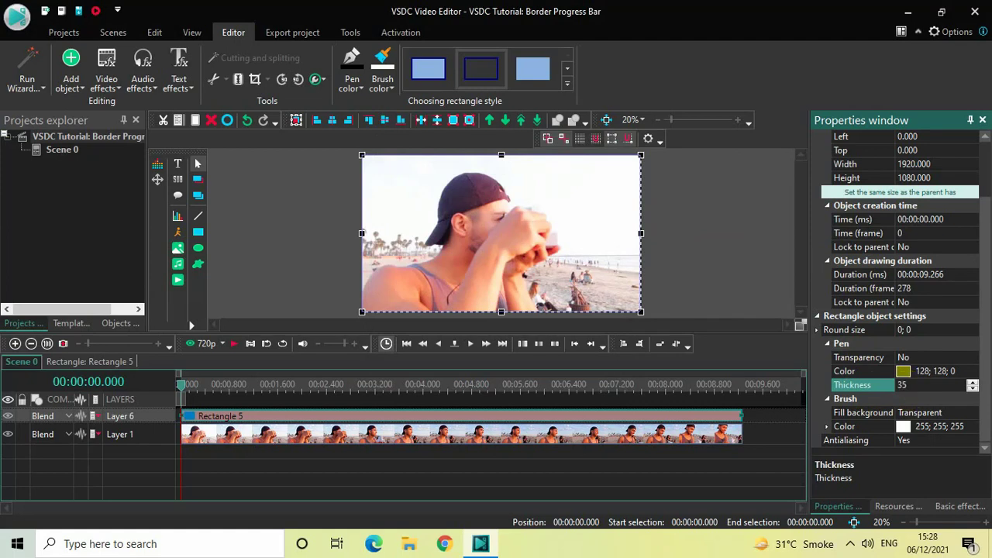
key("Return")
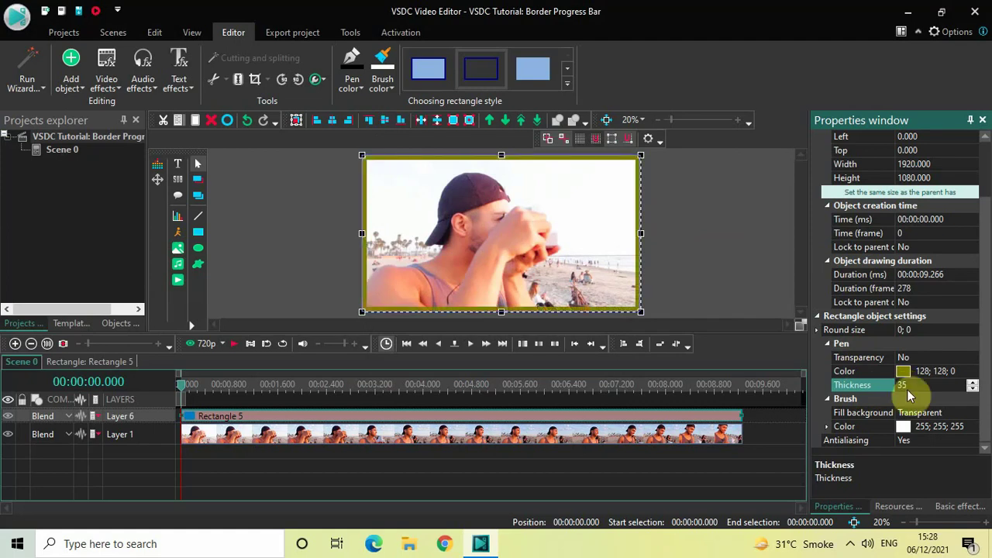
Apply a Wipe transition inside Rectangle 5 and stretch Wipe 1 to start at 0 s
left_click(731, 227)
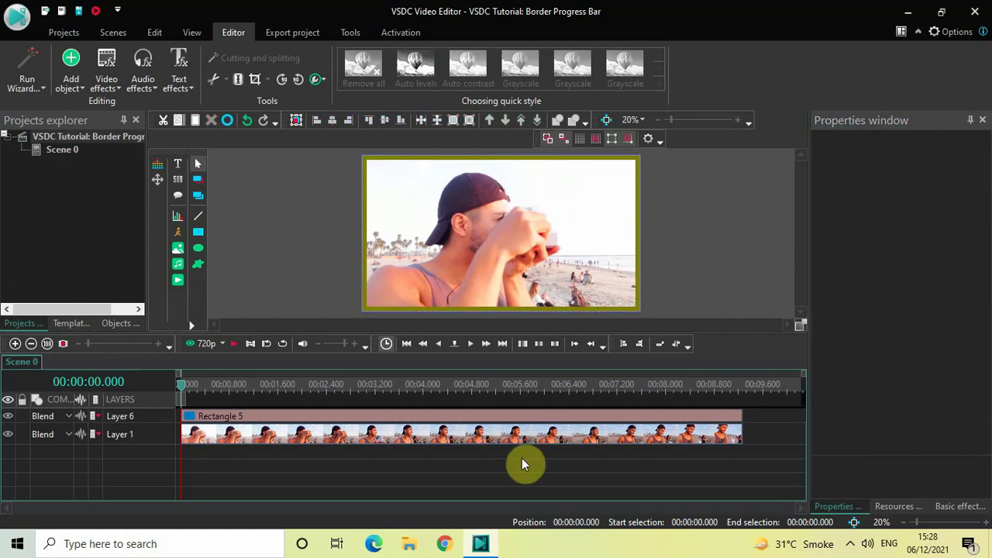
double_click(397, 418)
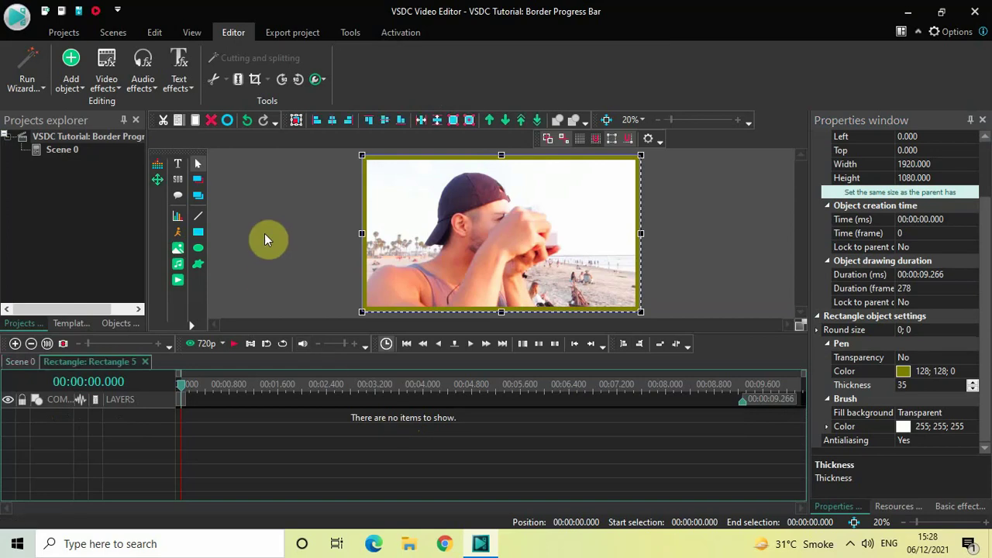
left_click(106, 87)
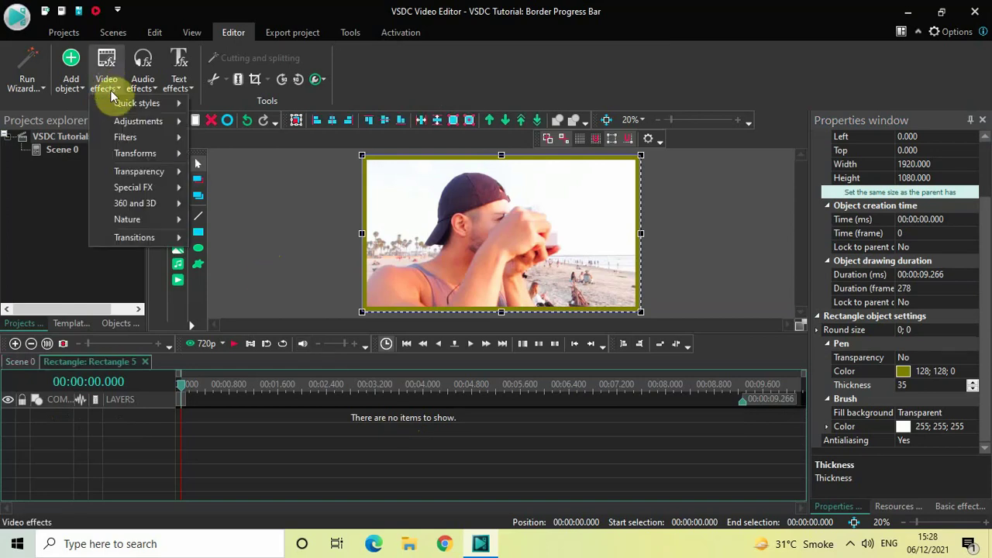
mouse_move(179, 239)
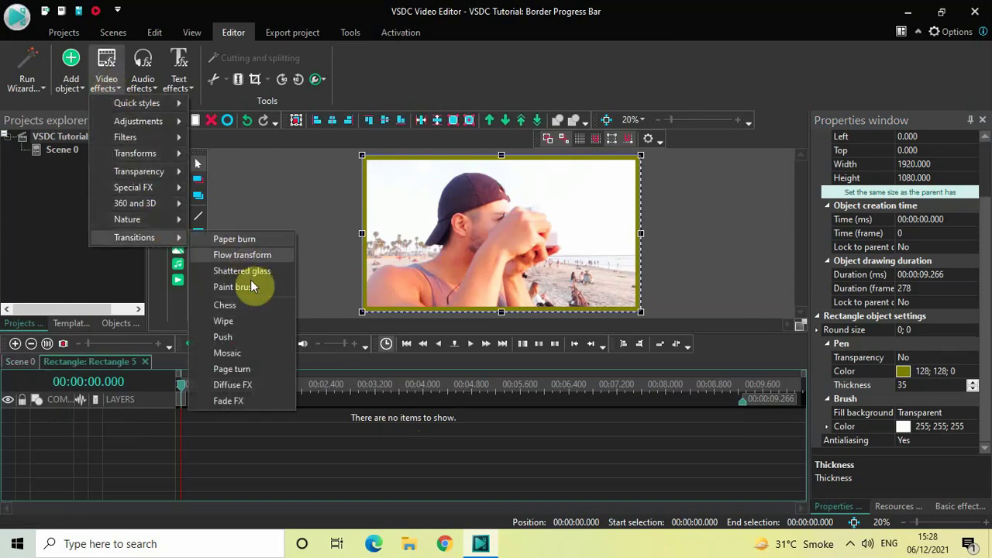
left_click(251, 320)
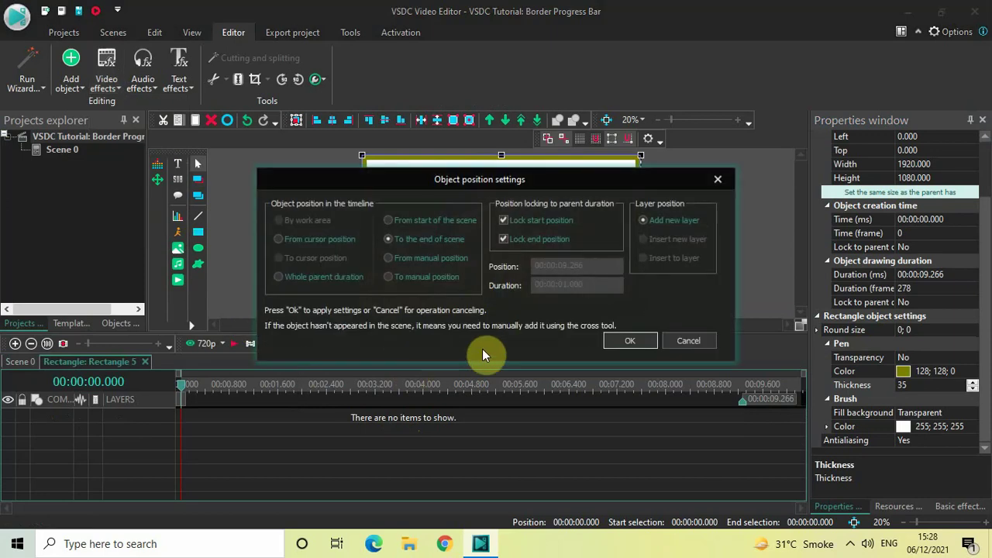
left_click(623, 344)
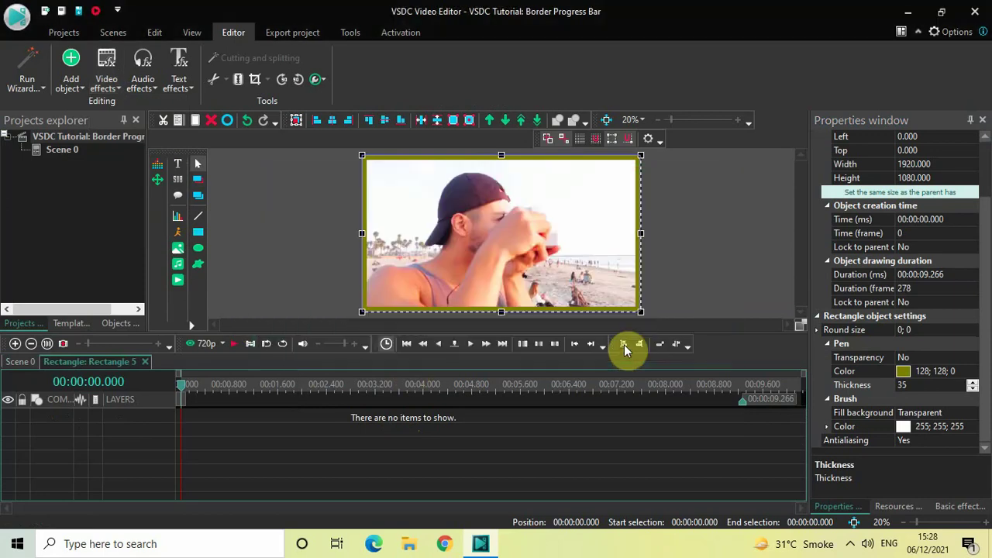
left_click(699, 421)
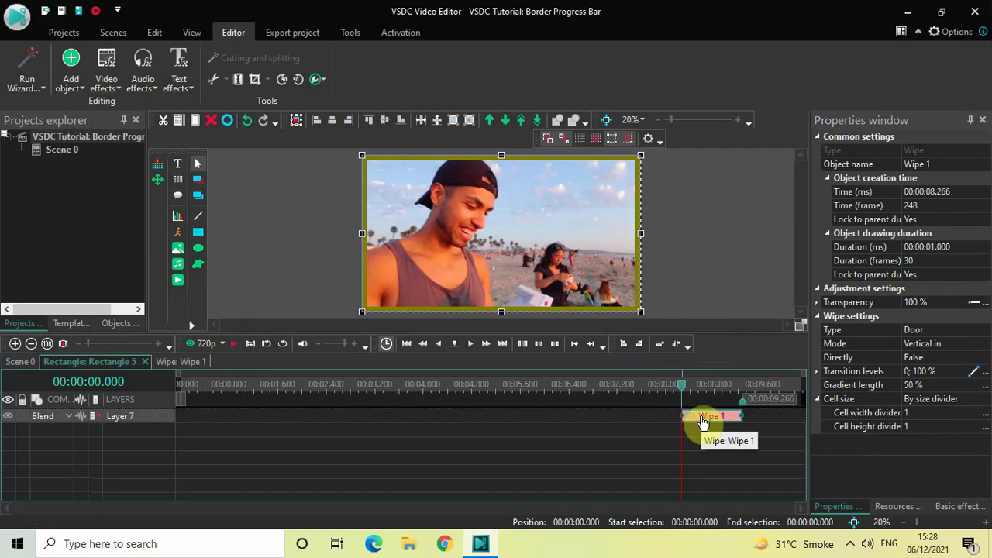
left_click_drag(681, 417, 118, 398)
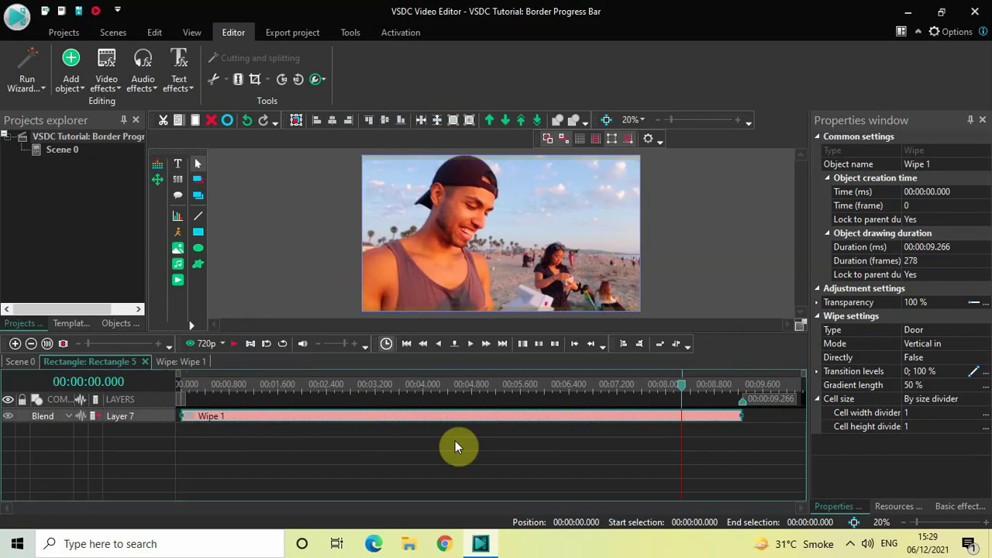
Open Rectangle 5's inner timeline and select its Wipe 1 effect
left_click(23, 363)
left_click(305, 418)
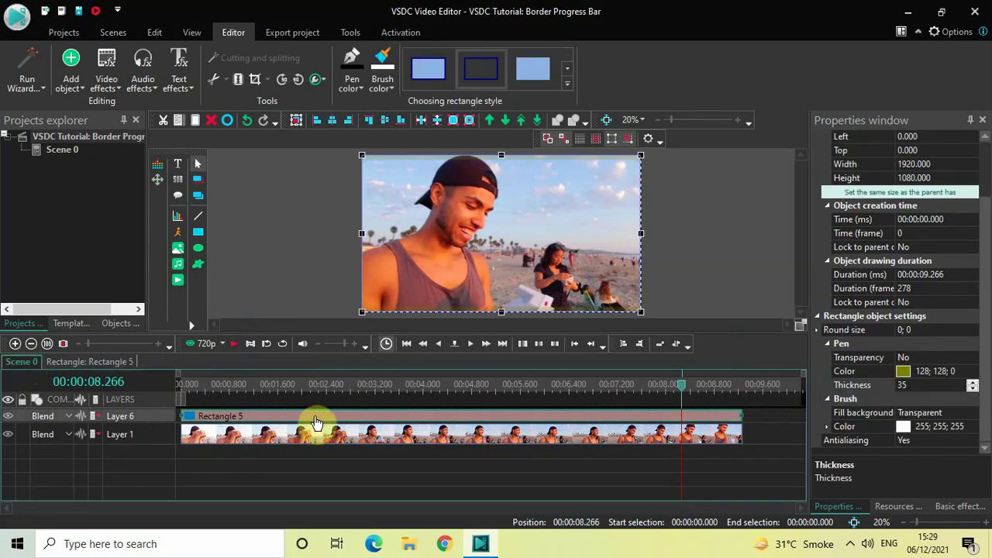
double_click(323, 422)
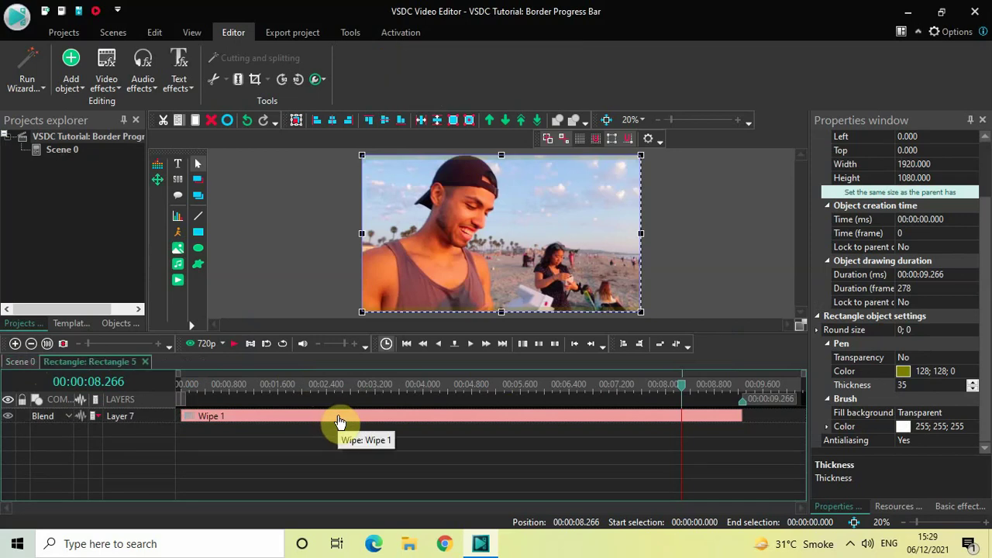
left_click(338, 421)
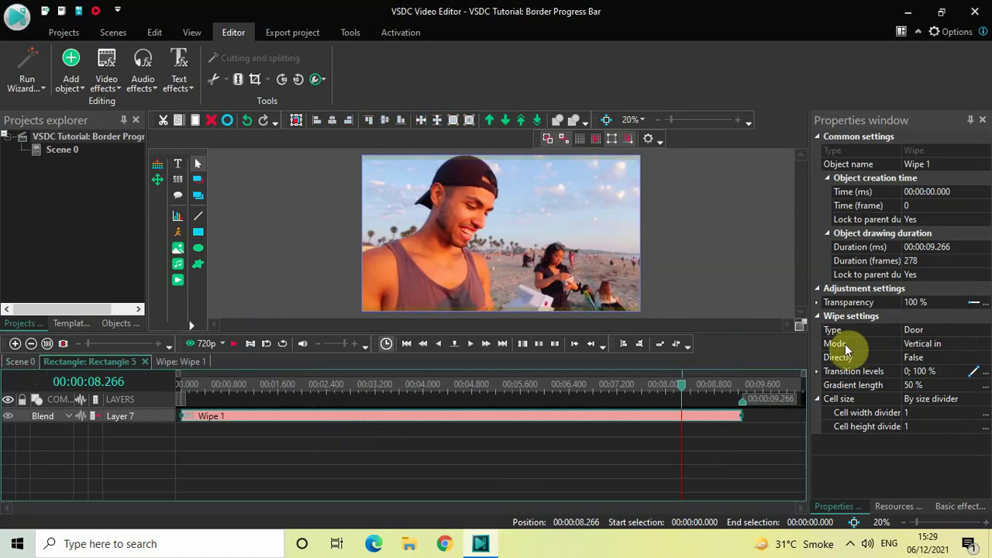
Set Wipe 1 to Diagonal mode, Directly True and 0 % gradient length
left_click(988, 346)
left_click(986, 345)
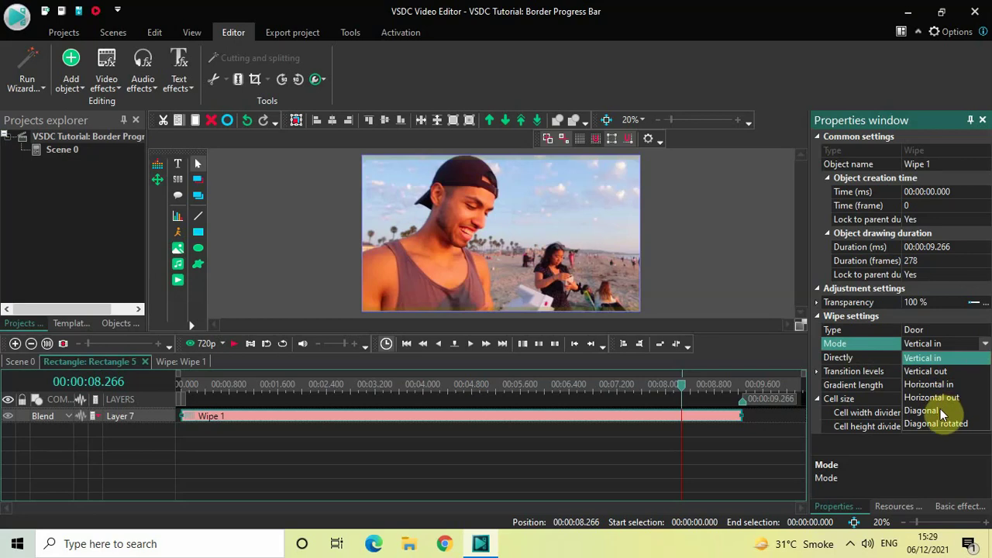
left_click(940, 408)
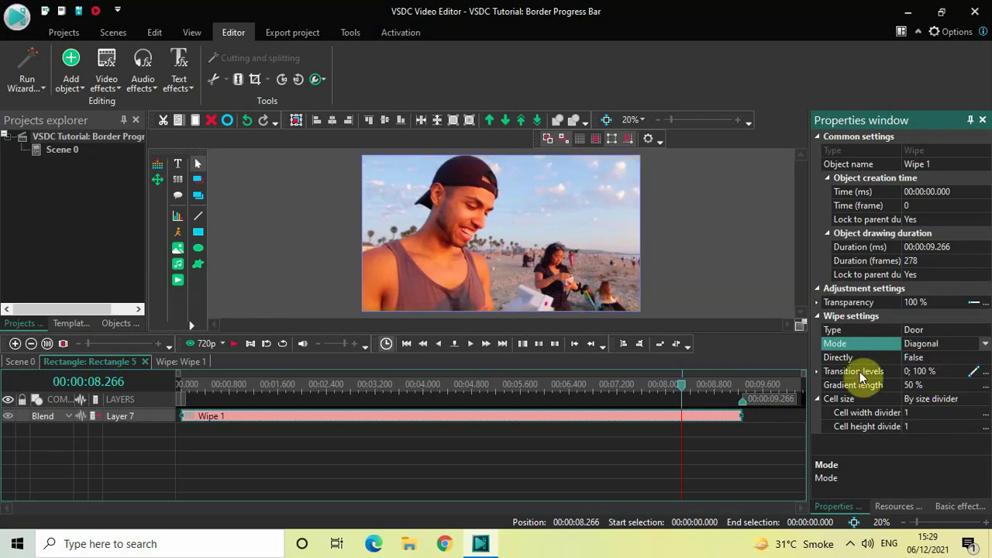
double_click(949, 357)
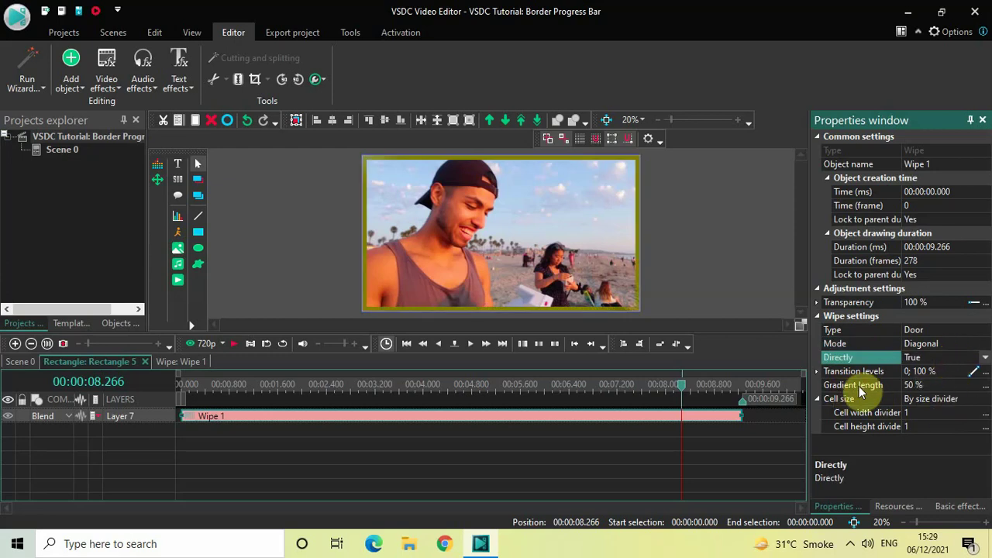
left_click(930, 386)
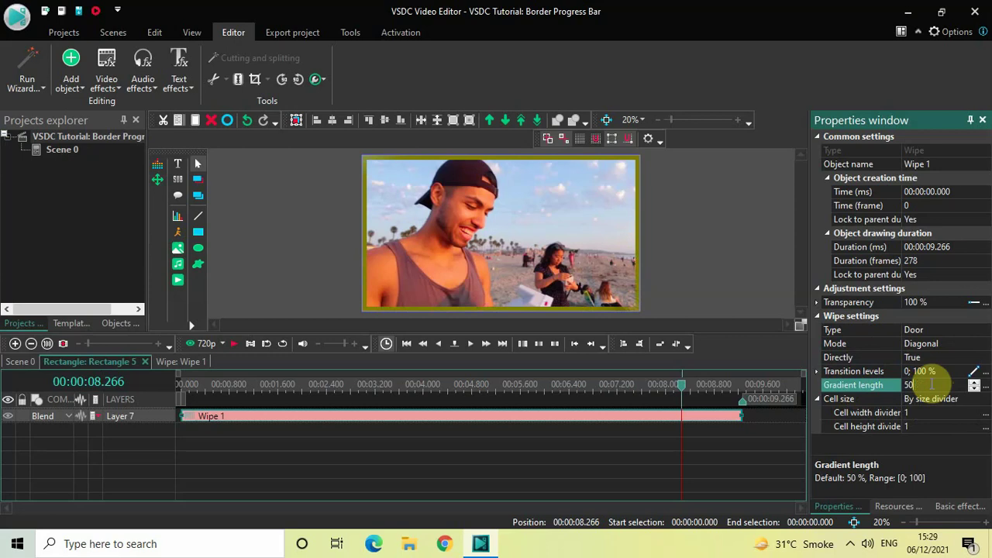
type("0")
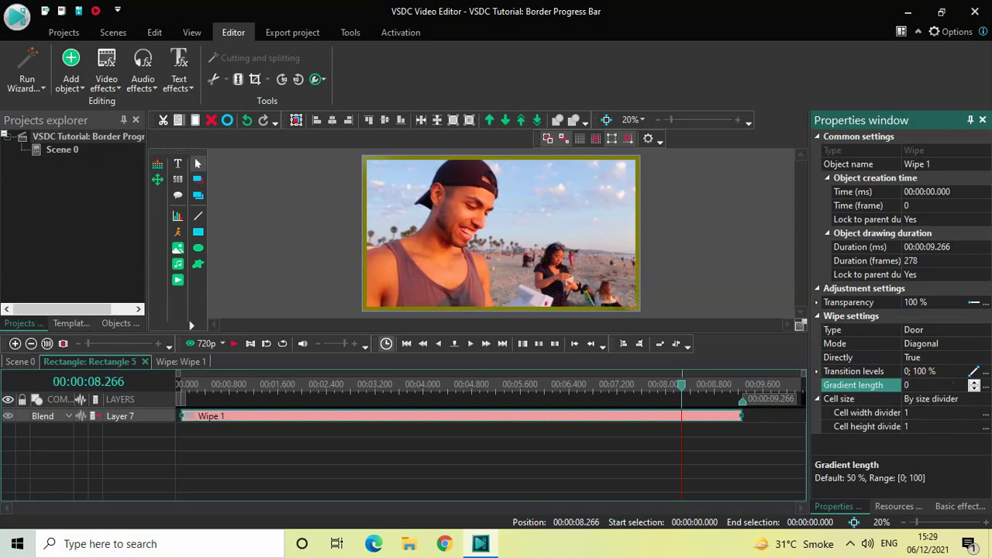
key("Return")
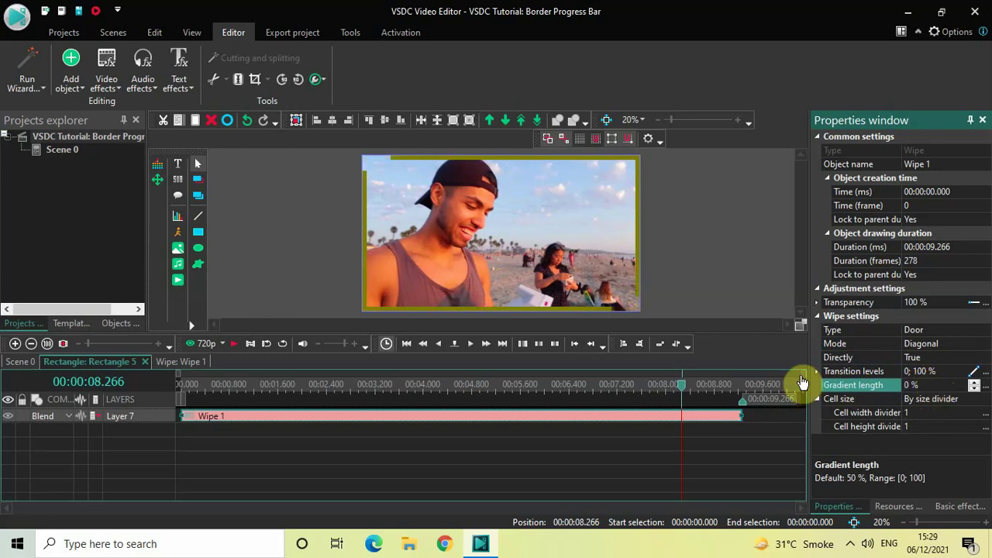
left_click(179, 388)
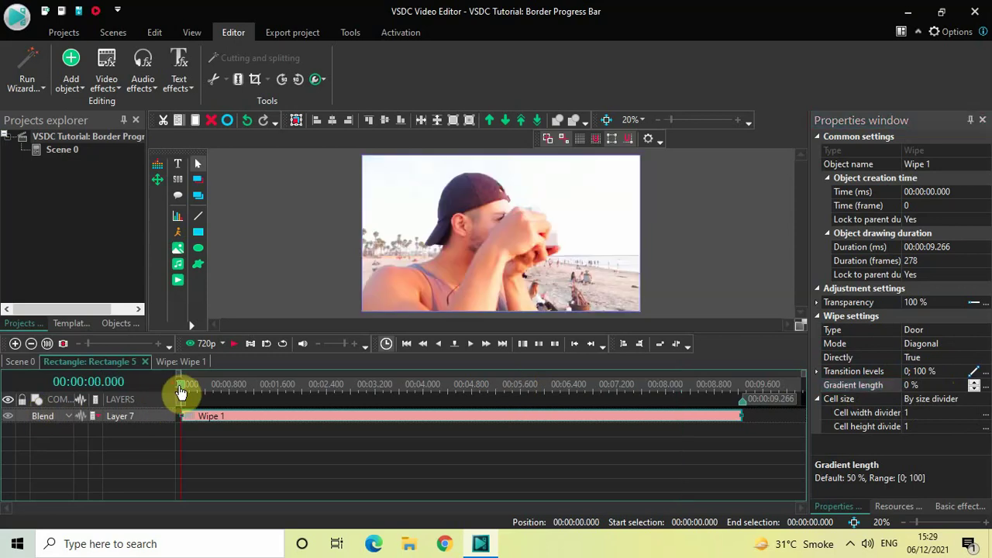
Preview the wipe, switch Wipe 1 to Diagonal rotated mode, and go back to Scene 0
key("space")
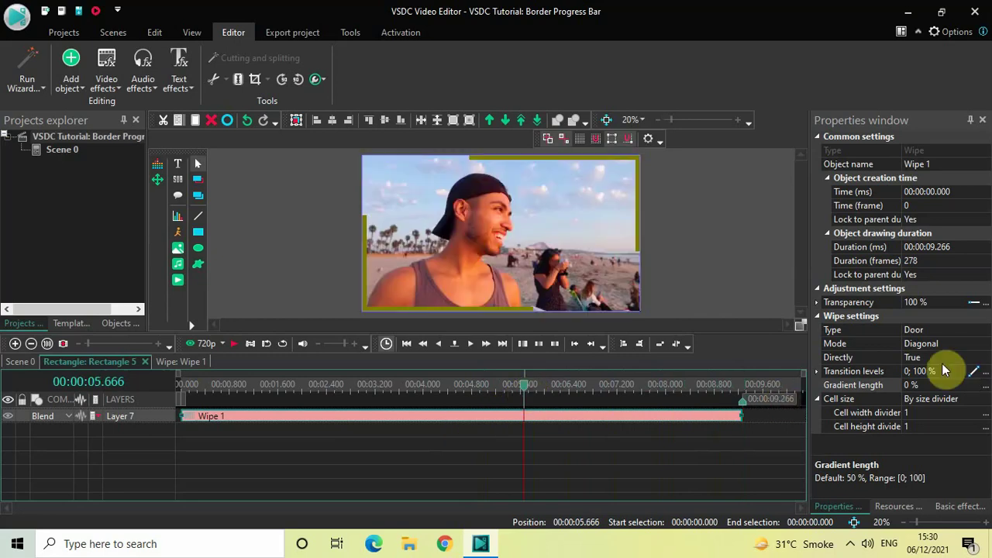
left_click(986, 347)
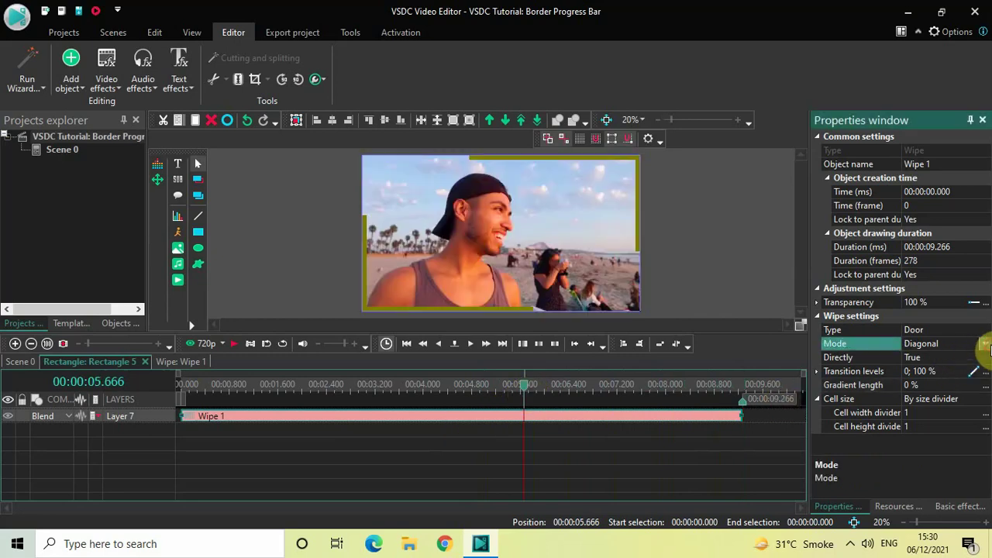
left_click(984, 344)
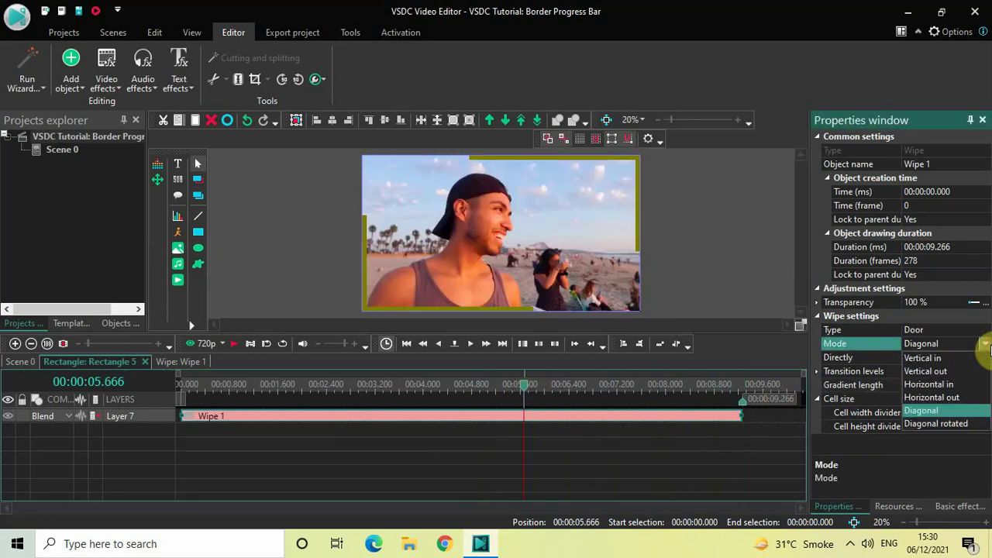
left_click(937, 424)
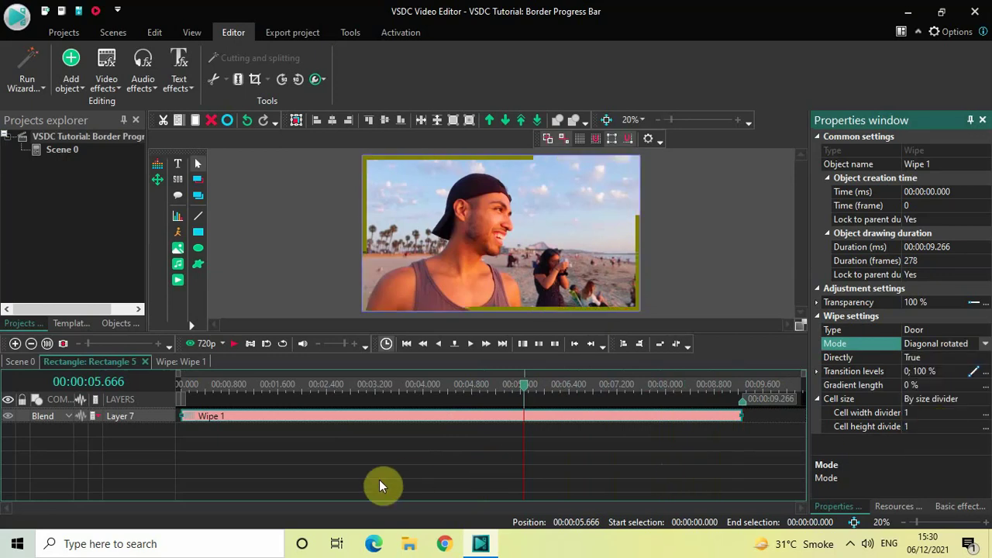
left_click(23, 363)
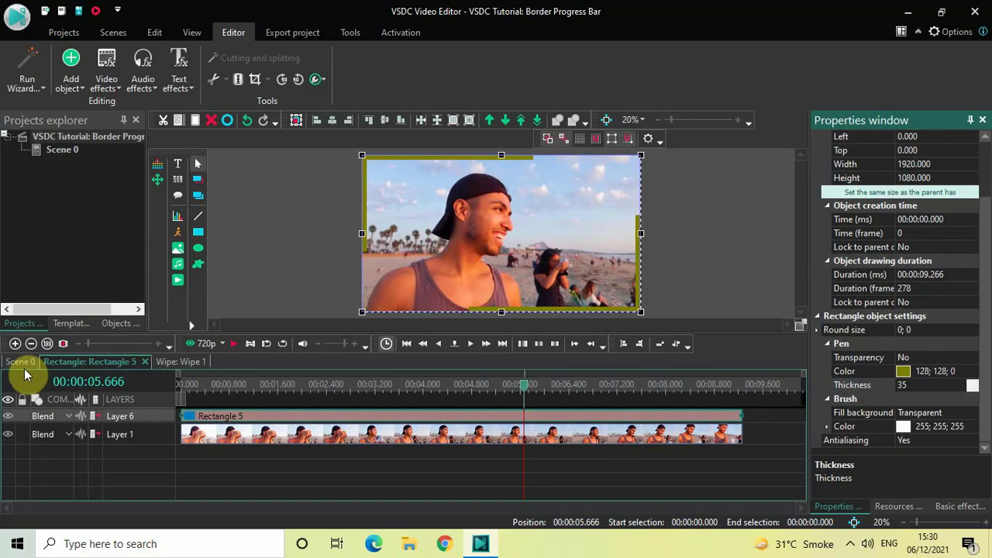
Play the video twice from 0 s, watching the olive border grow from opposite corners
left_click(180, 385)
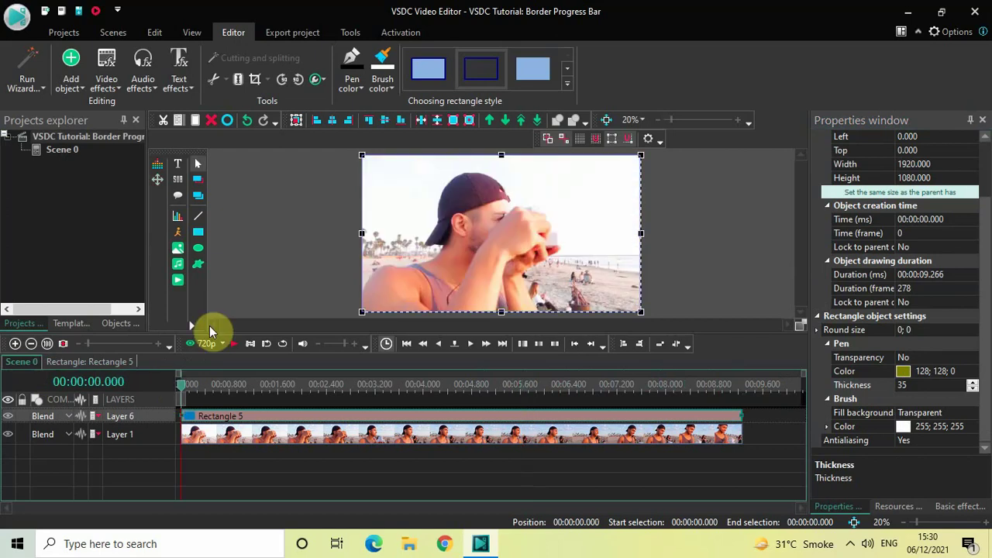
left_click(217, 468)
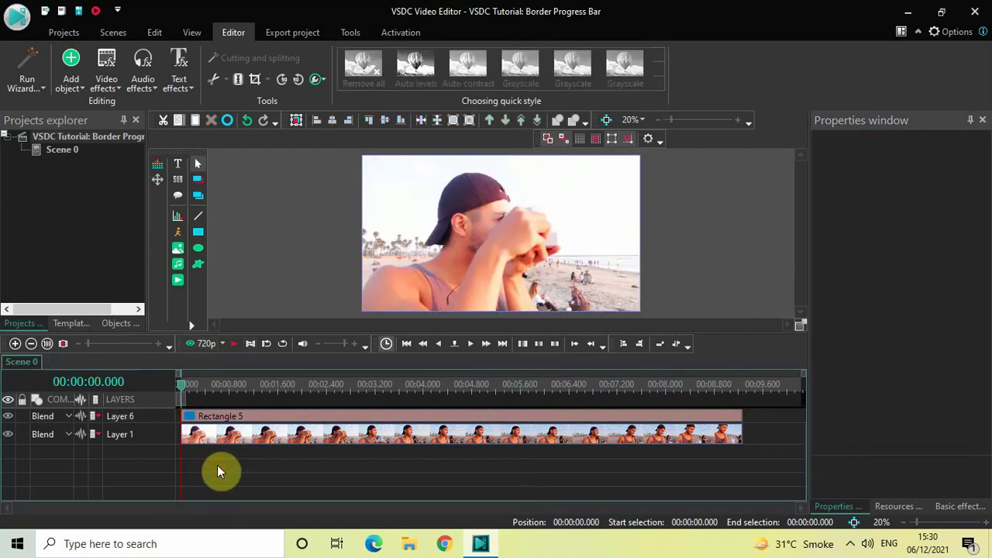
key("space")
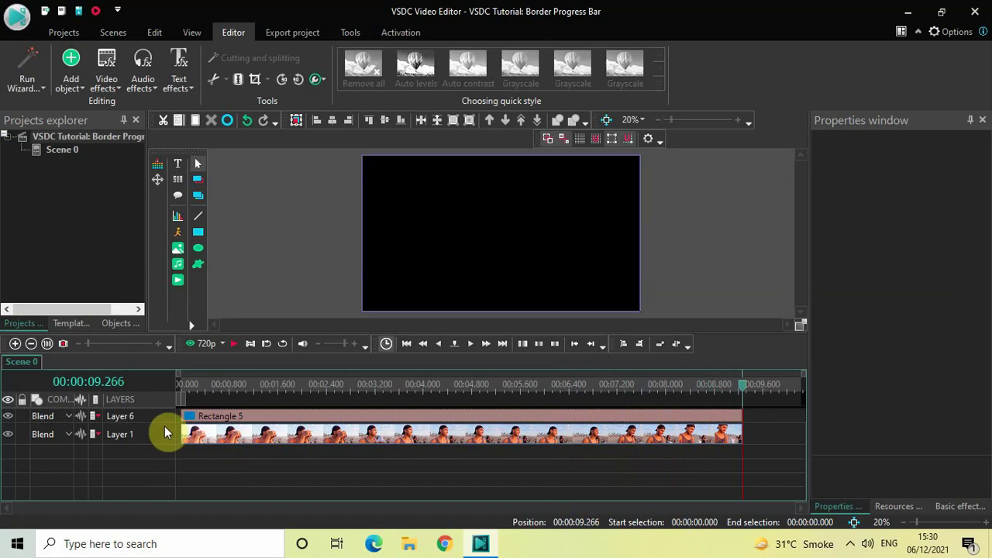
left_click(181, 385)
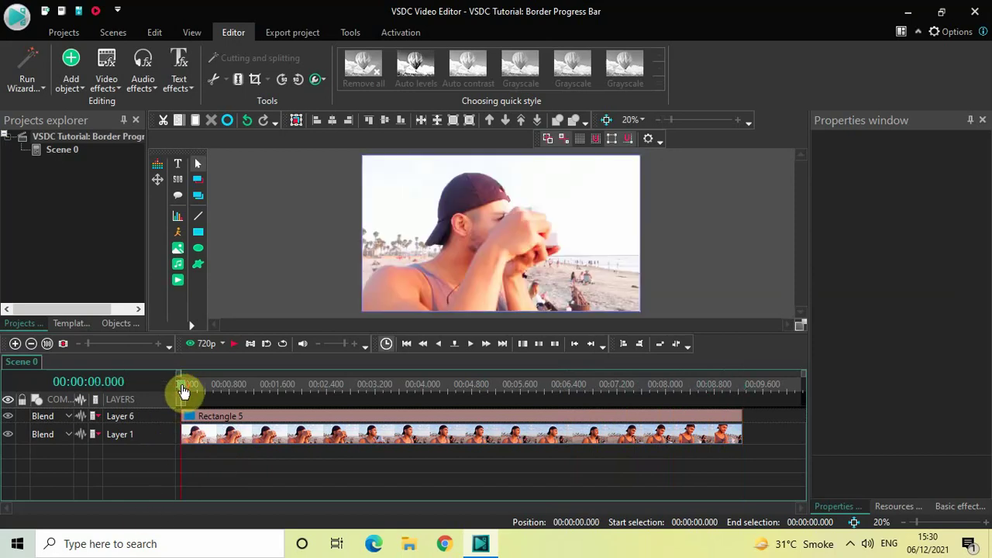
key("space")
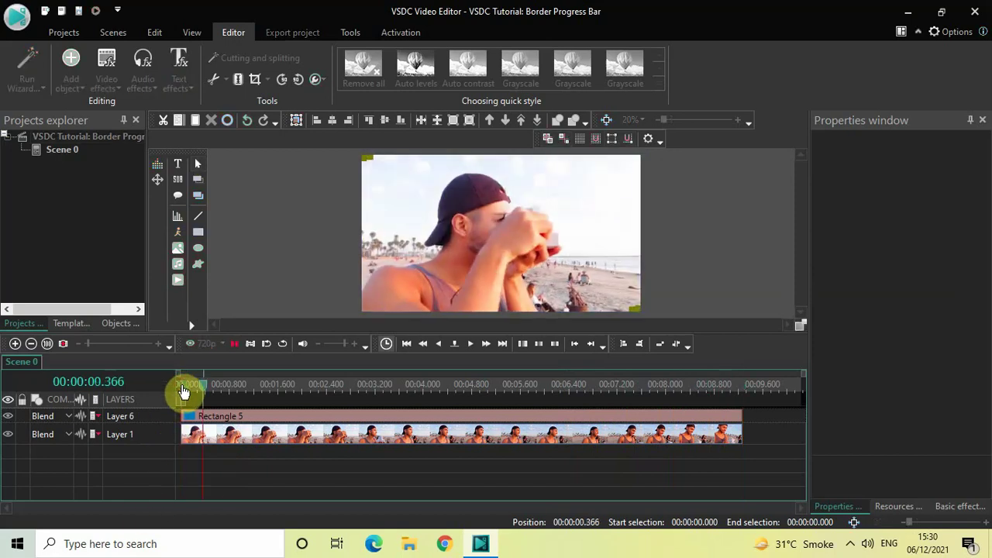